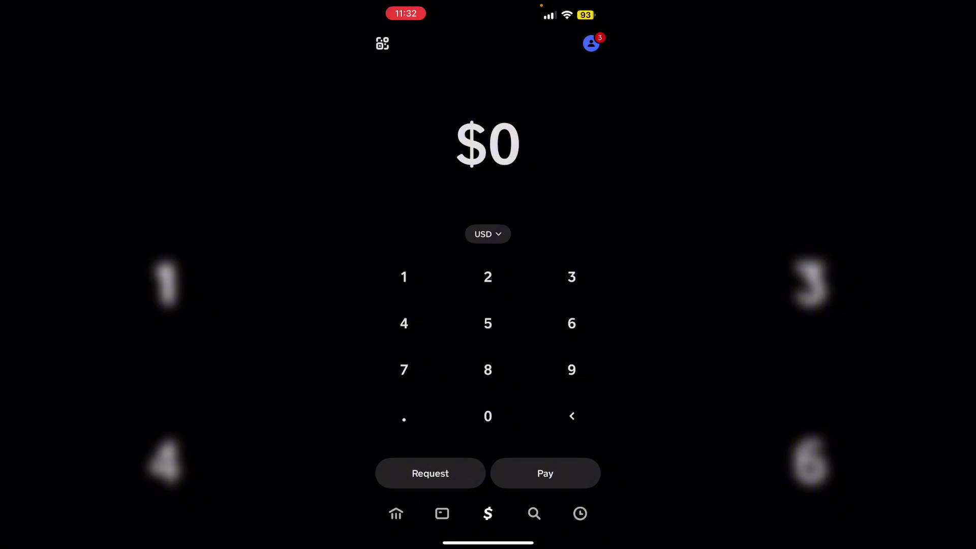
- Open the Cash App profile screen to reach Linked Banks and the debit card form
left_click(591, 44)
scroll(487, 306, "down", 3)
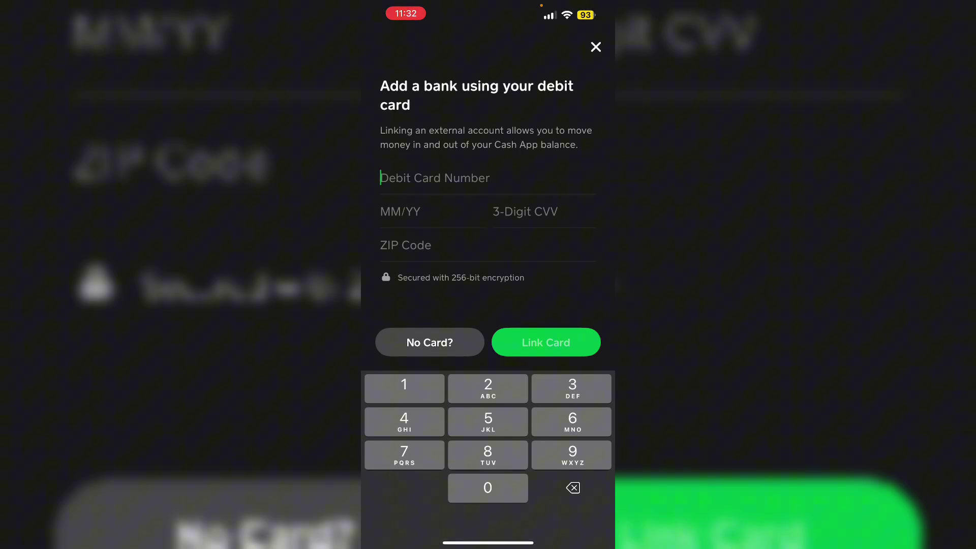
- Return home, open the Settings Apps list and search it for 'Cas'
left_click_drag(488, 542, 488, 306)
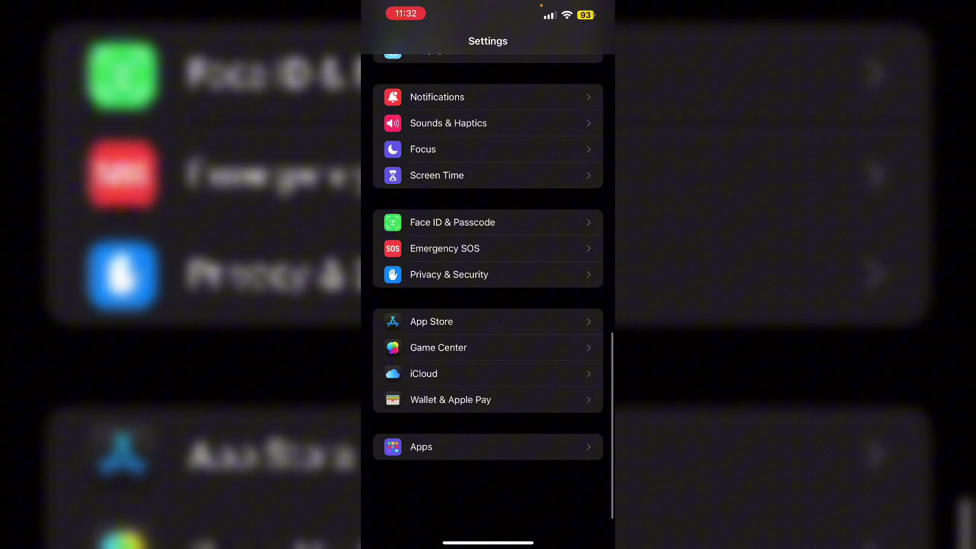
left_click(421, 500)
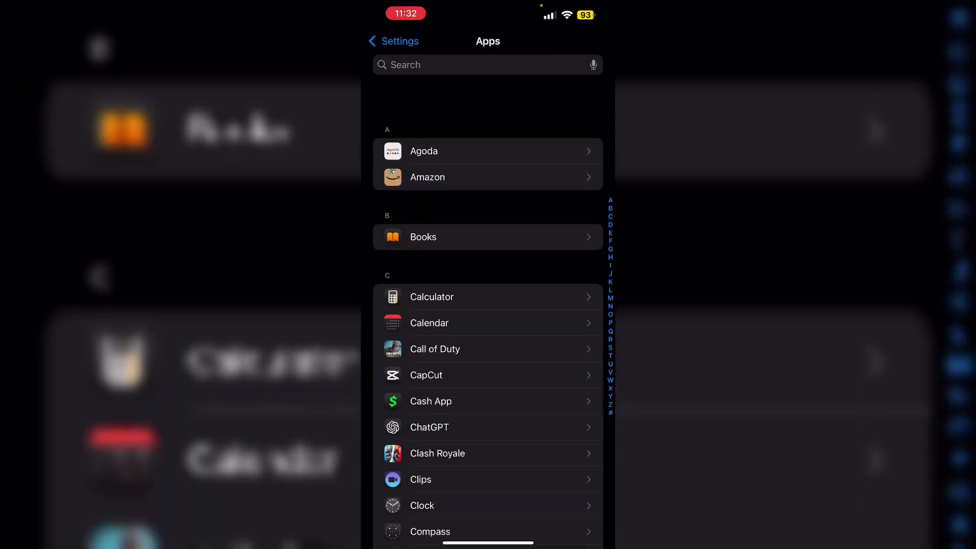
left_click(488, 65)
type("Cas")
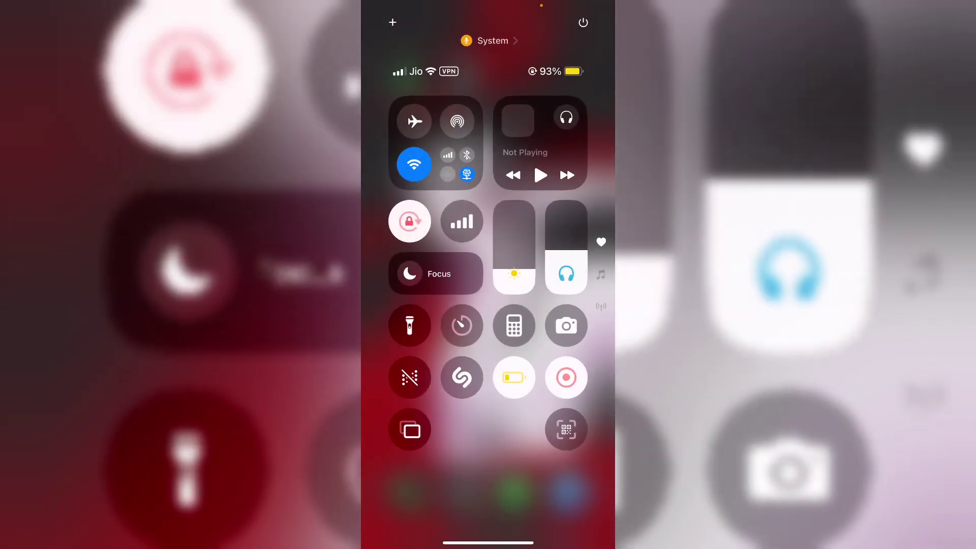
- Switch Cellular Data on in Control Center, keeping Wi-Fi connected
left_click(460, 222)
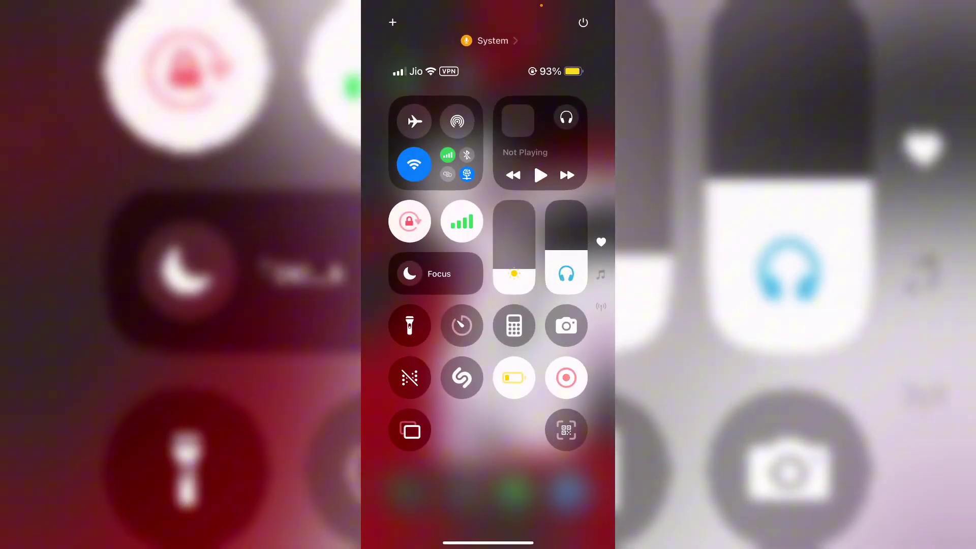